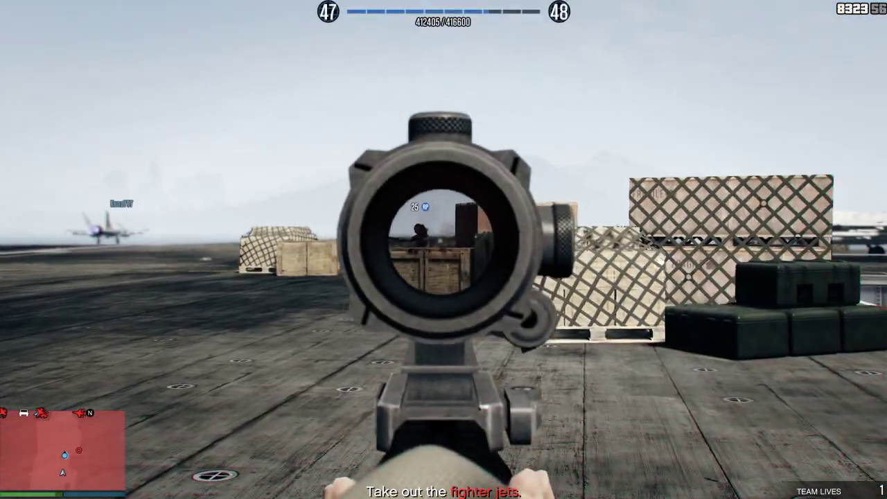
left_click(443, 249)
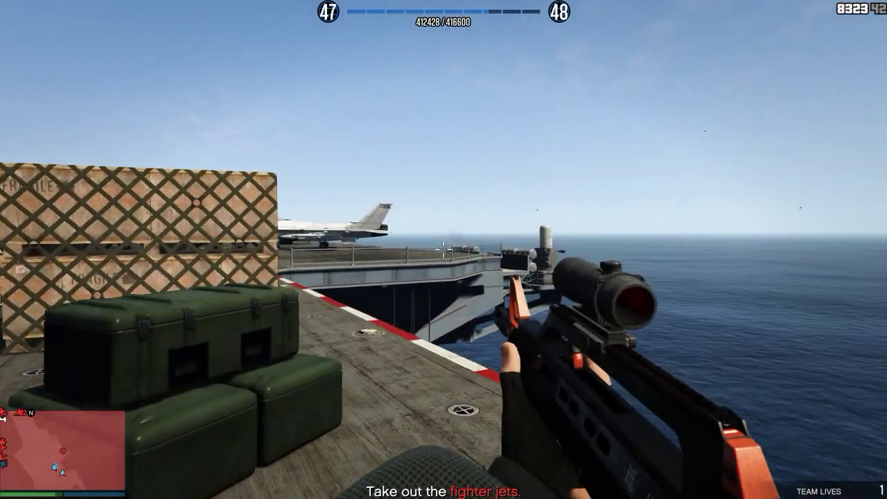
right_click(444, 249)
left_click(443, 249)
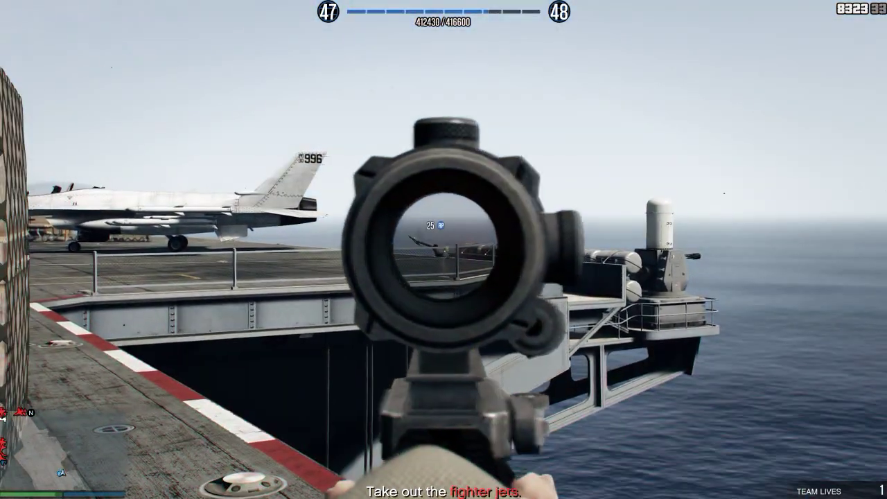
left_click(443, 250)
key("r")
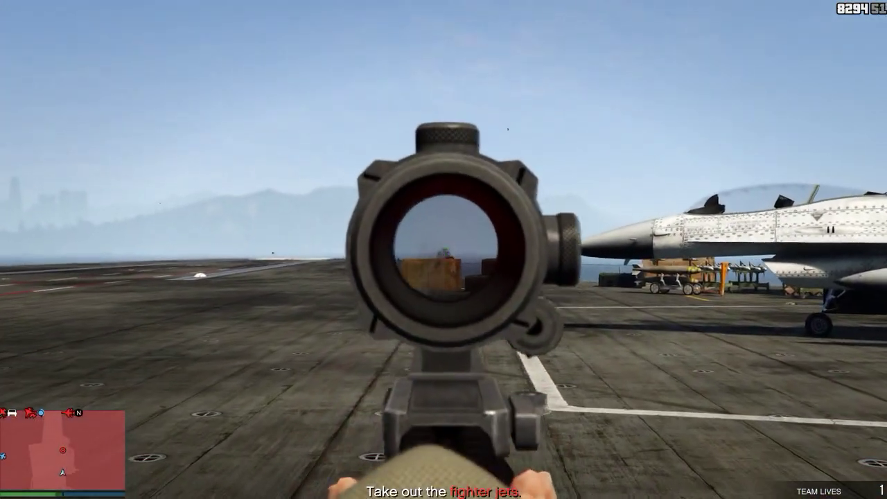
left_click(443, 249)
right_click(443, 250)
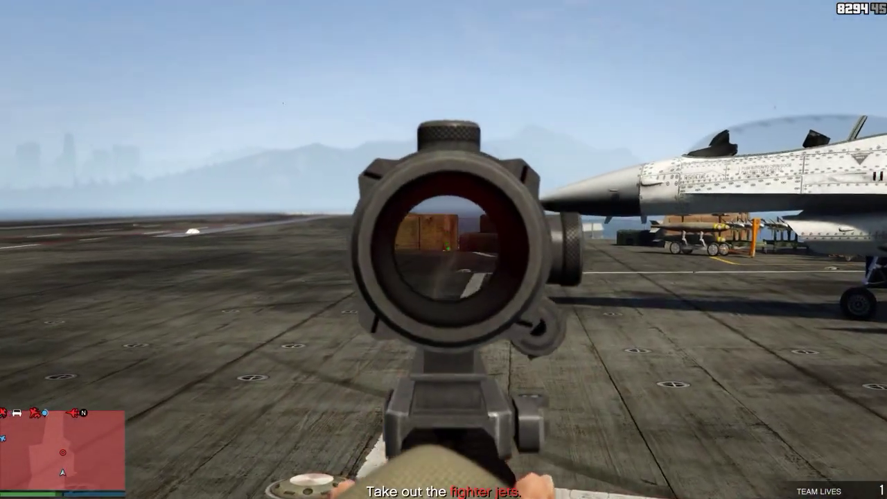
key("w")
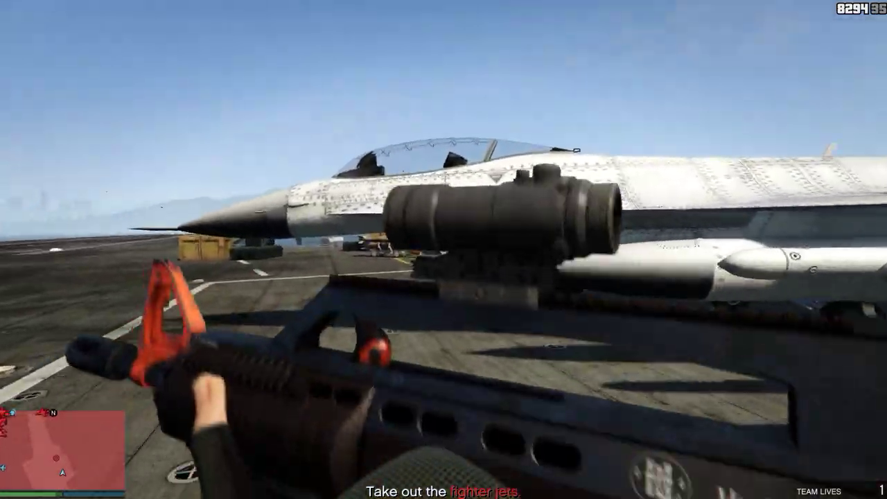
key("f")
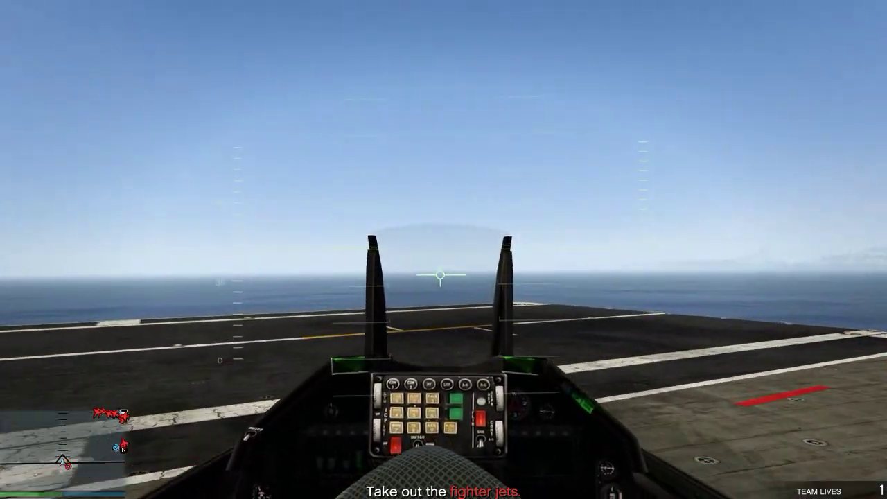
key("v")
key("v")
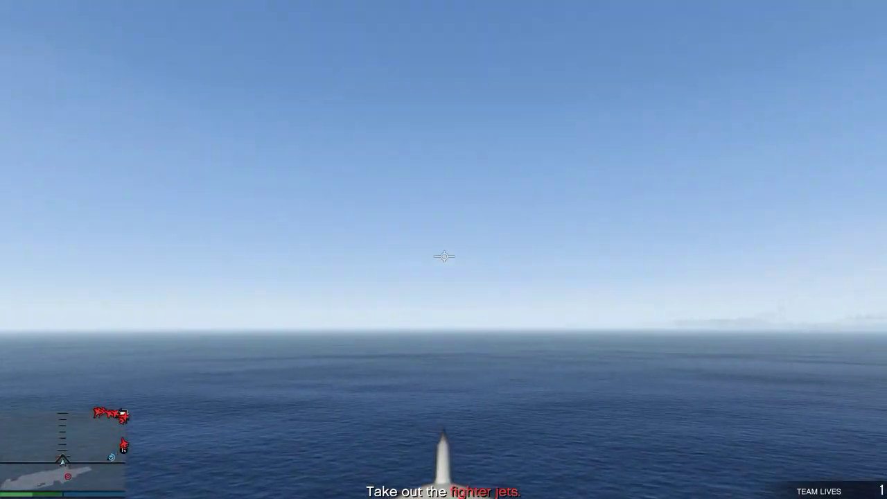
key("a")
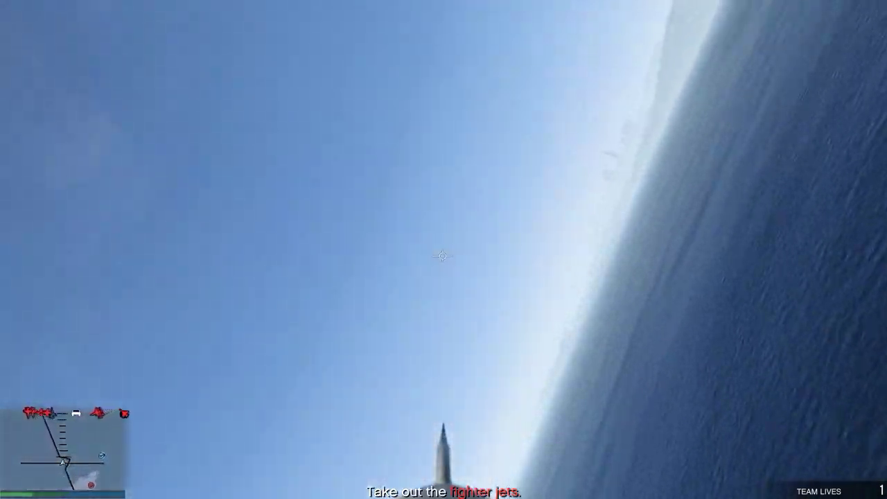
key("d")
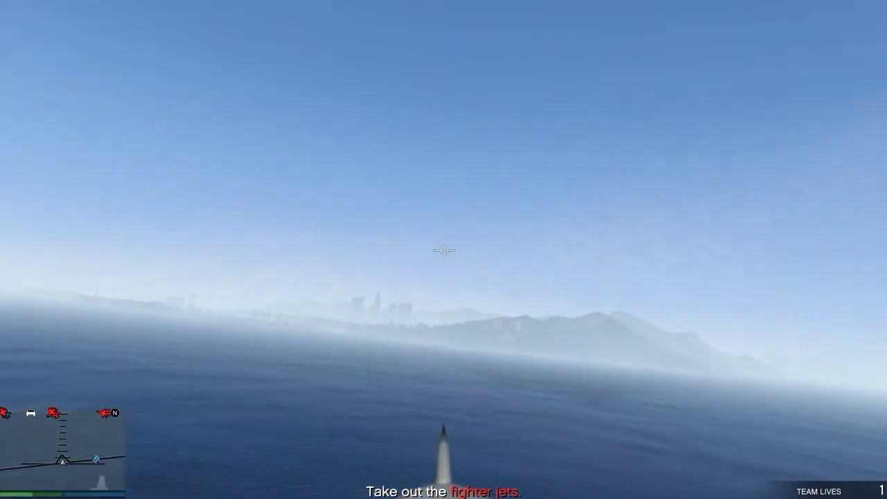
key("a")
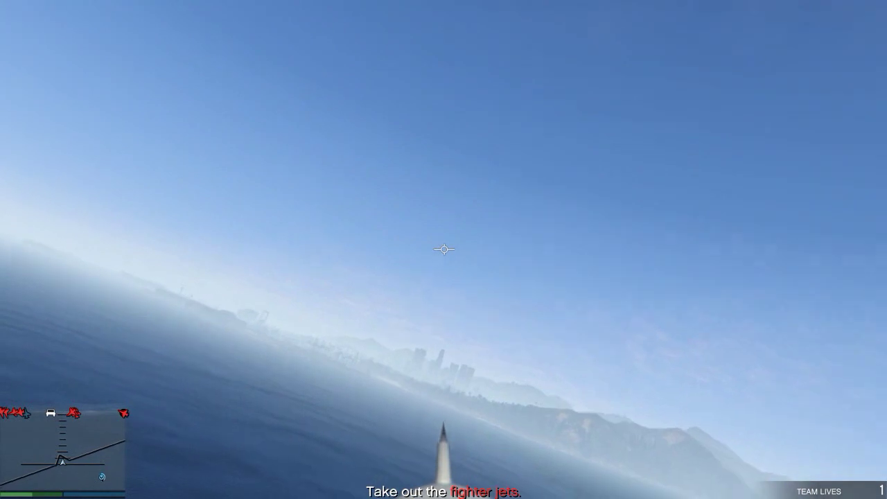
key("KP_5")
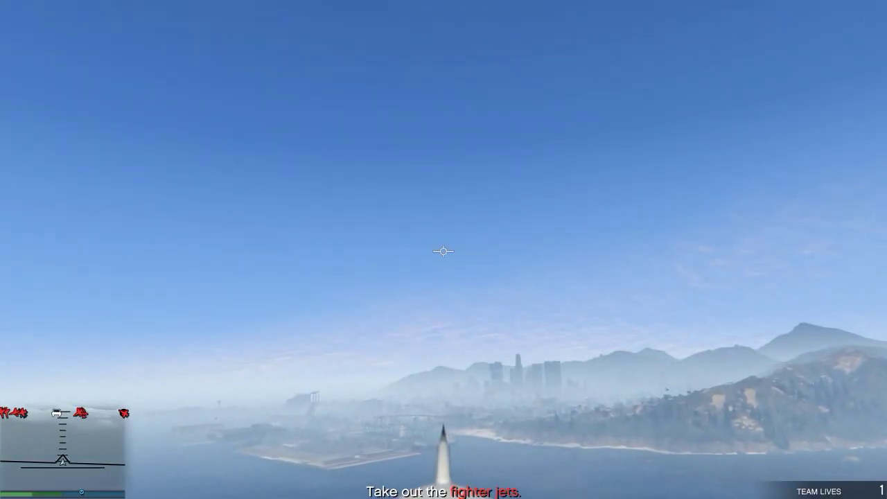
key("KP_6")
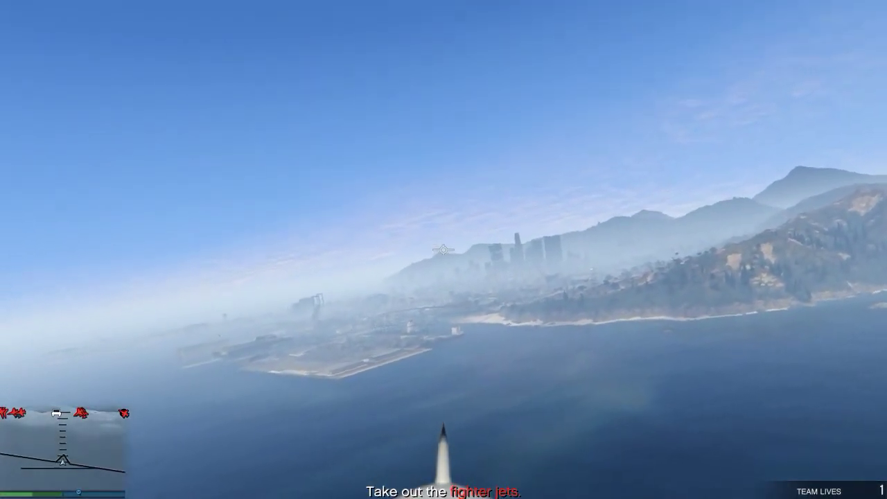
key("KP_4")
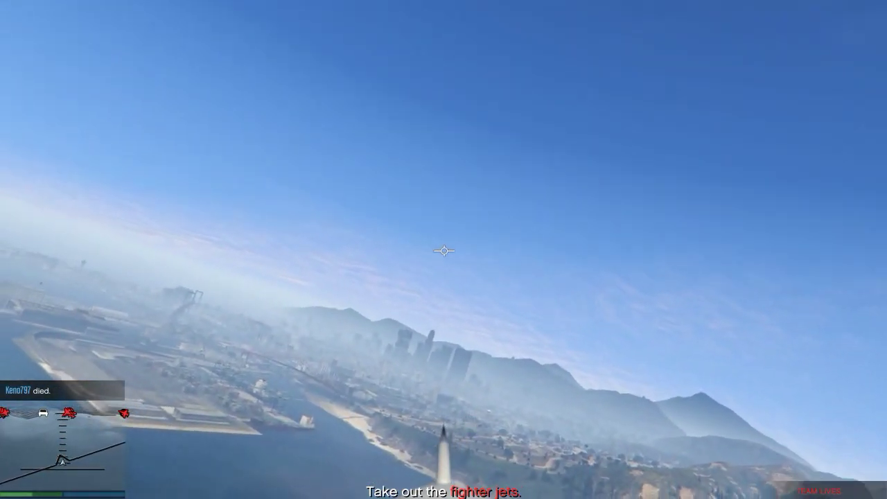
key("Tab")
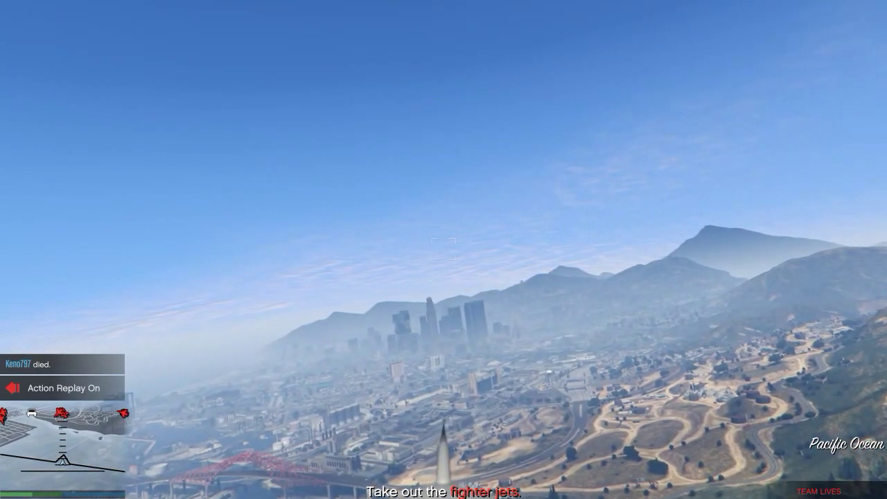
key("a")
key("d")
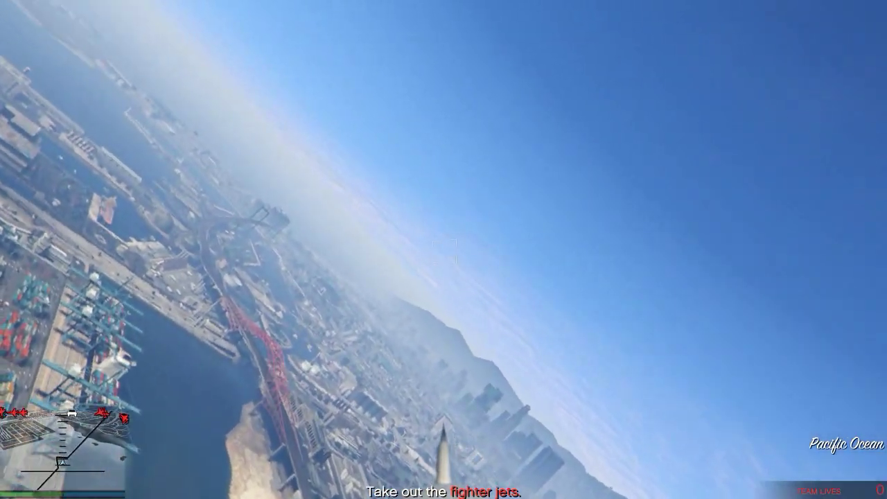
key("a")
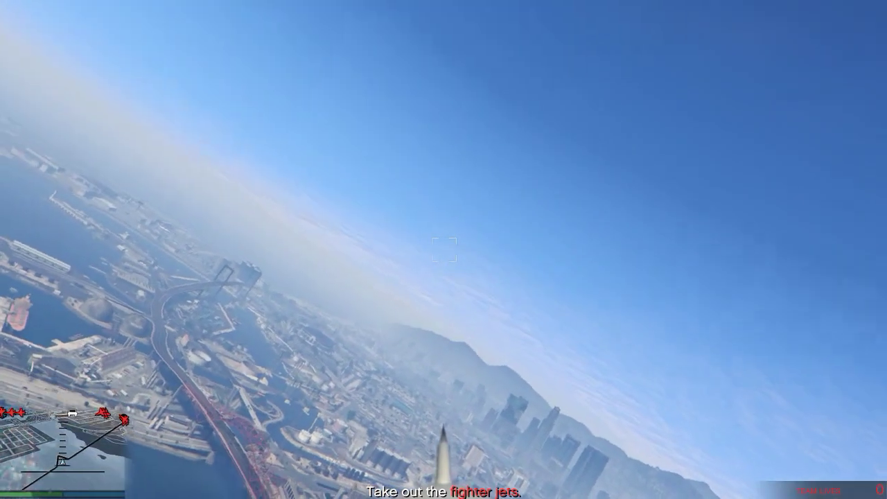
key("m")
key("m")
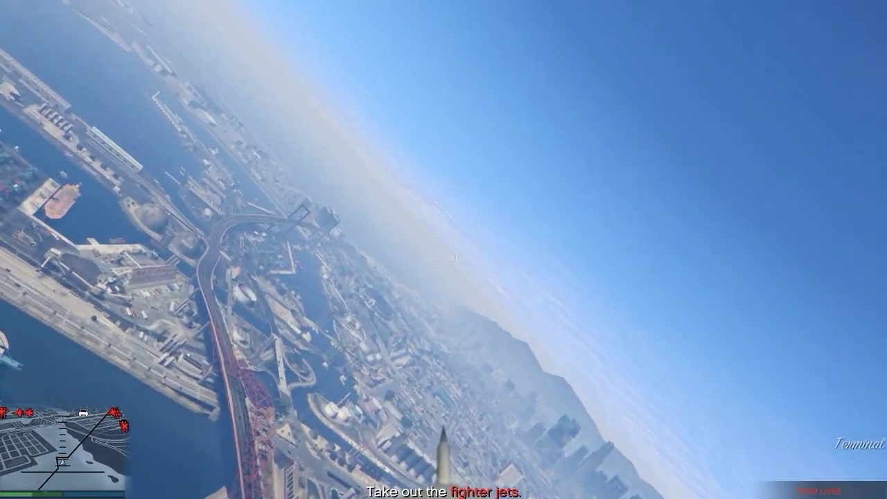
key("d")
key("a")
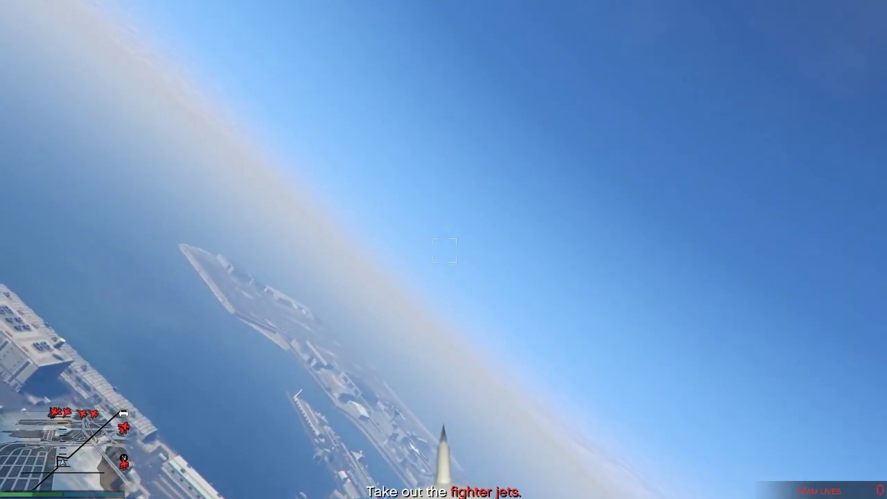
key("d")
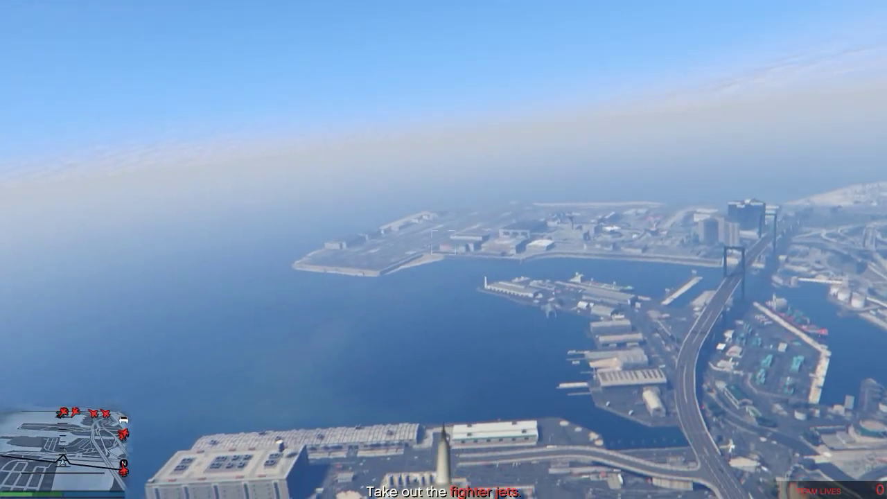
key("a")
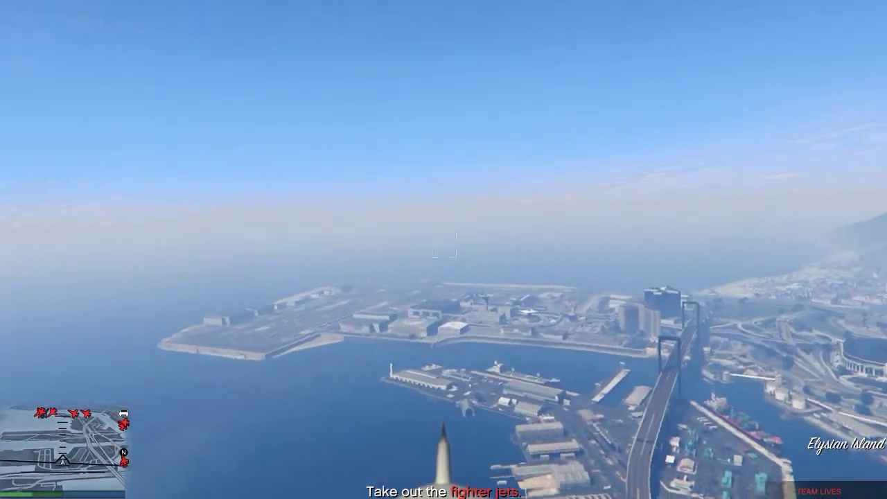
key("w")
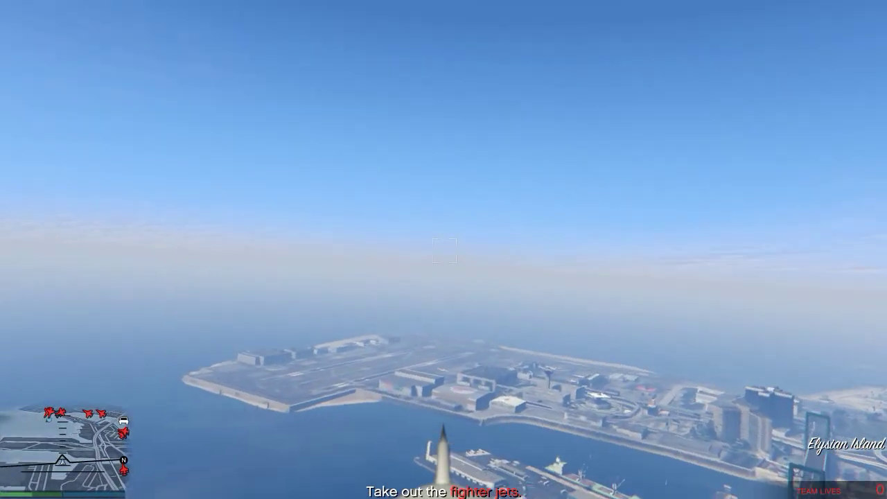
key("a")
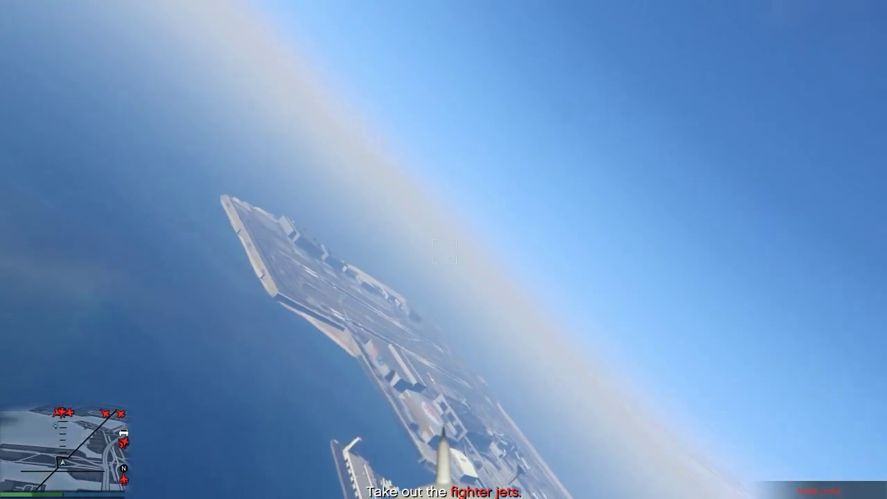
key("d")
key("w")
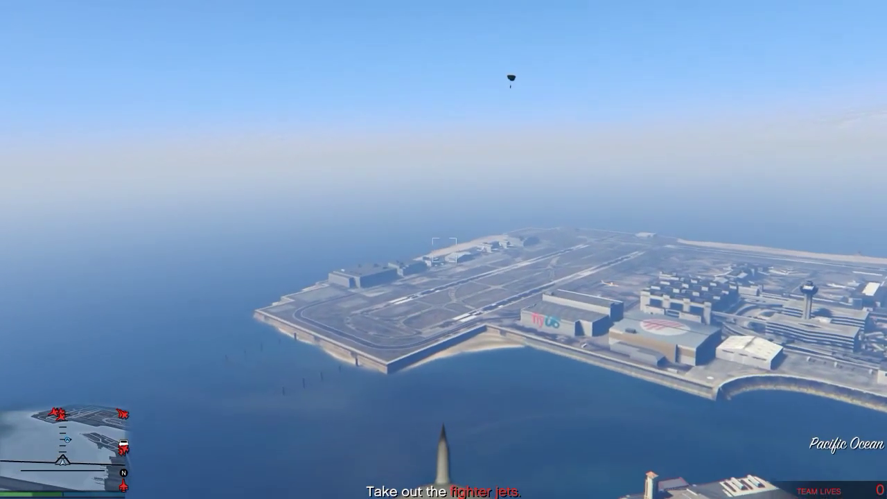
key("a")
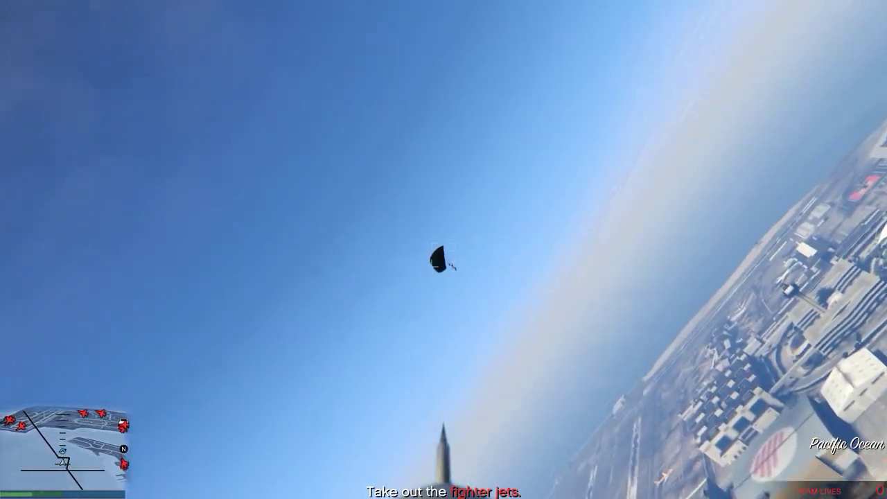
key("d")
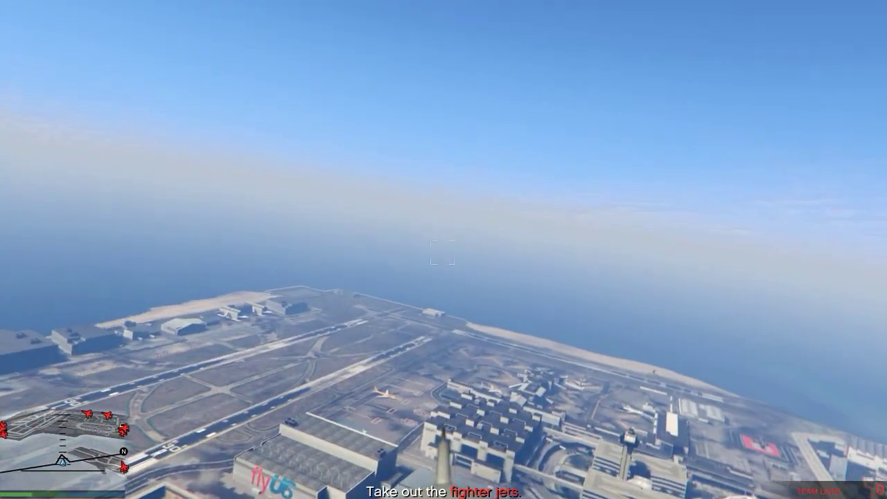
key("a")
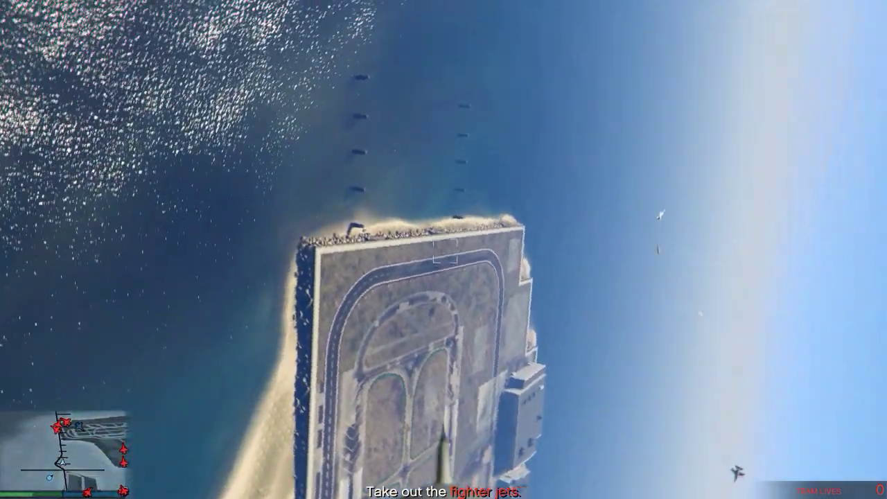
key("a")
key("Tab")
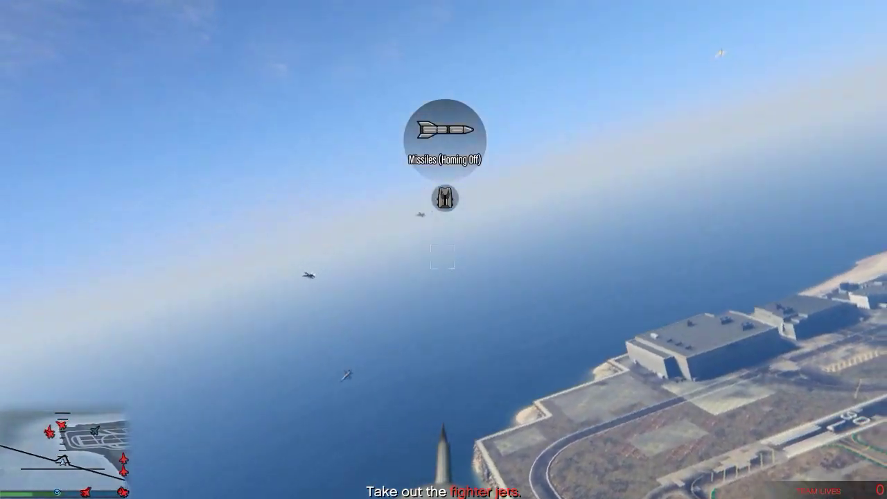
scroll(444, 249, "down", 1)
key("a")
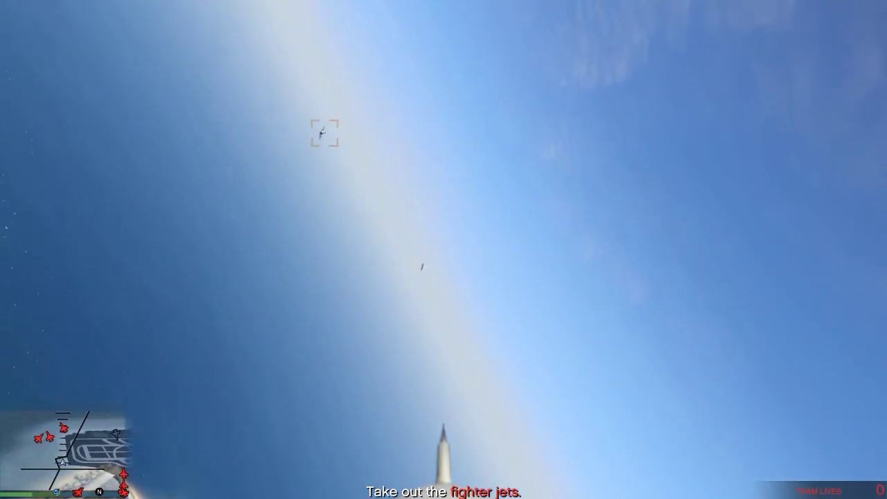
key("space")
key("a")
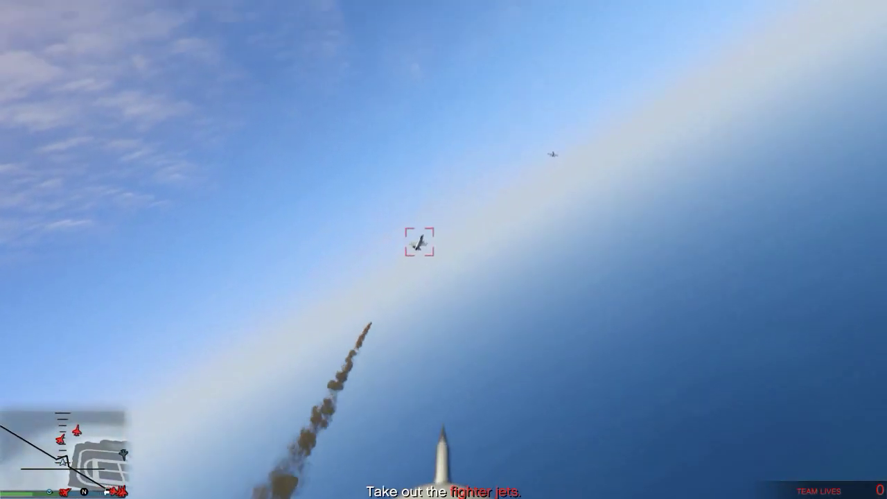
key("a")
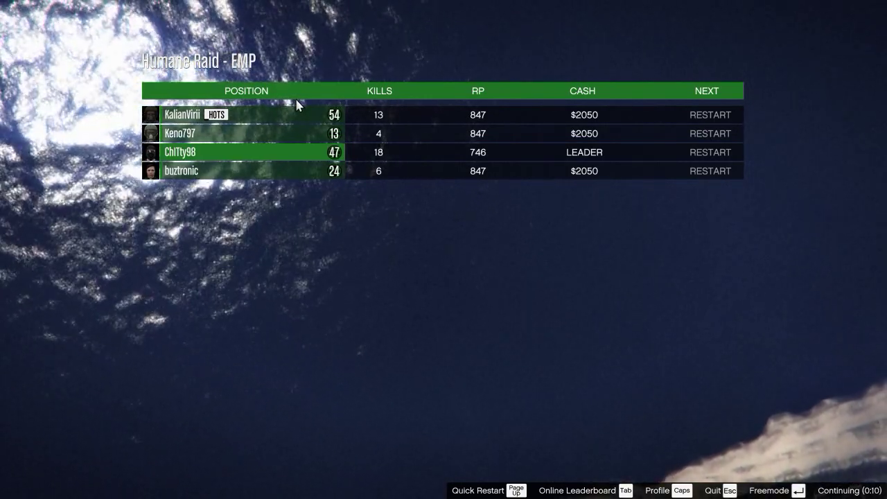
key("Page_Up")
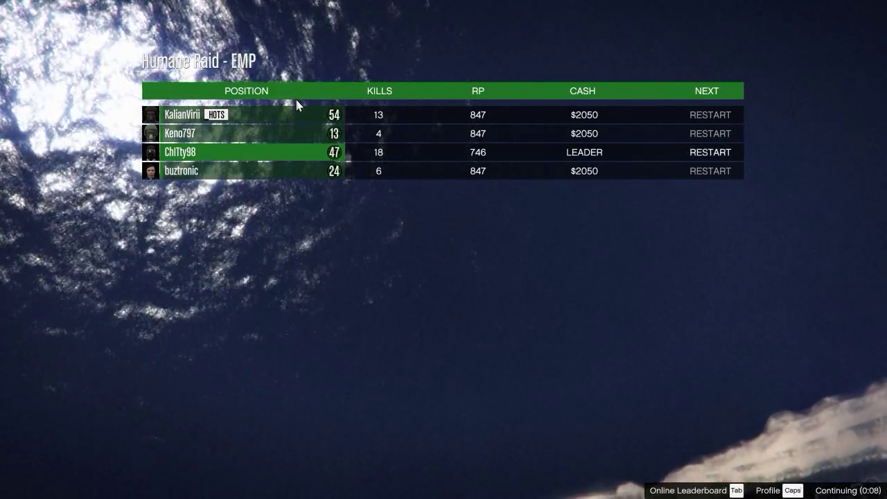